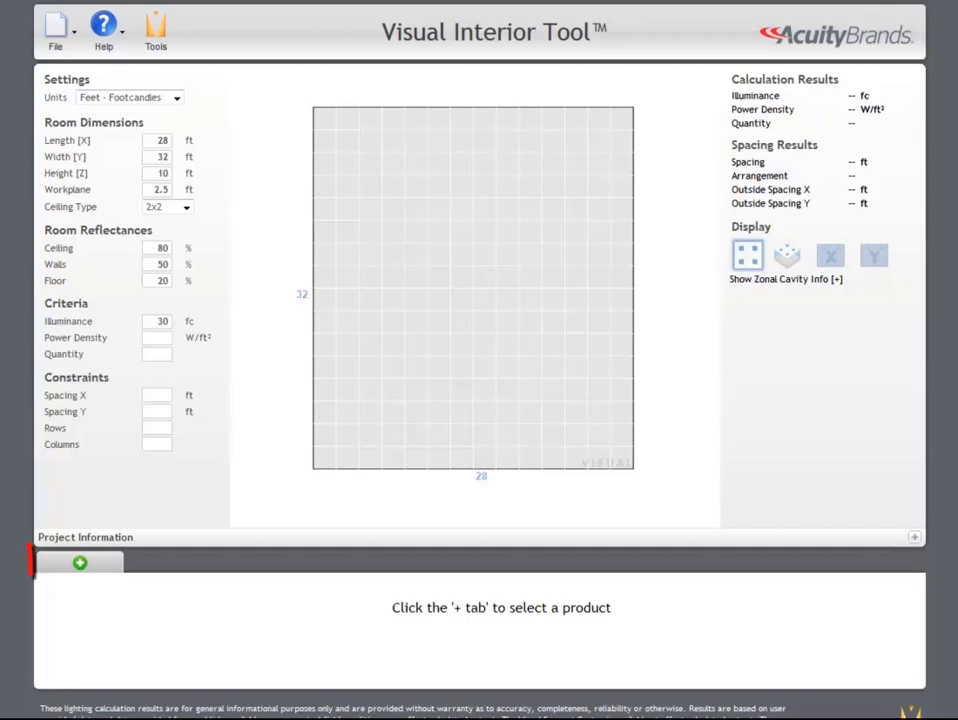
Add the Lithonia 2RT5 24T5HO recessed fixture, found by searching 'rt5', as luminaire A
click(82, 567)
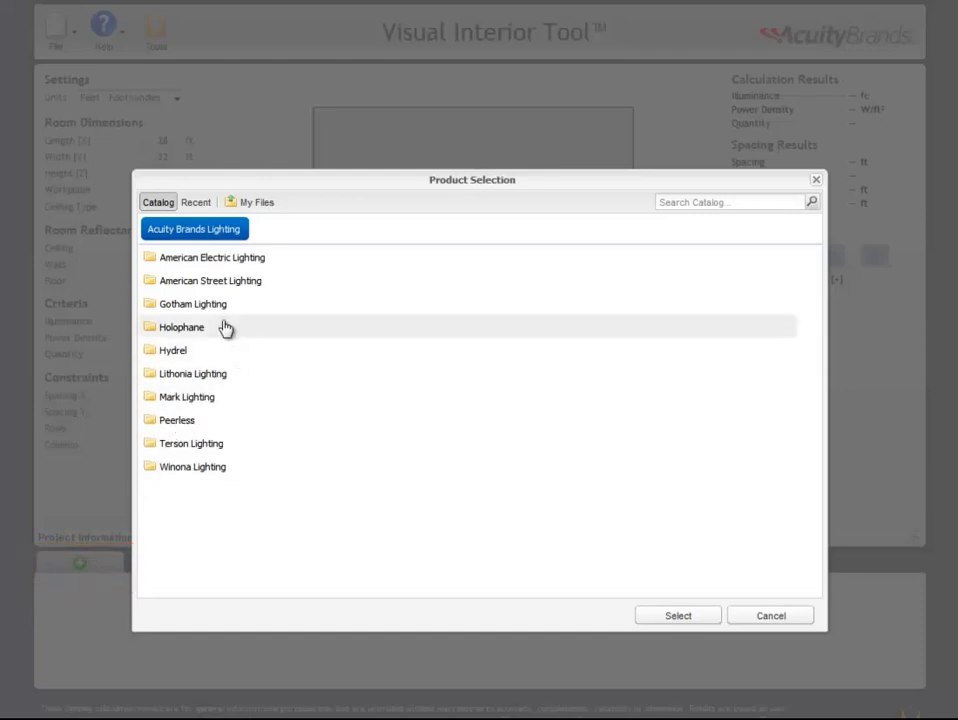
double_click(192, 376)
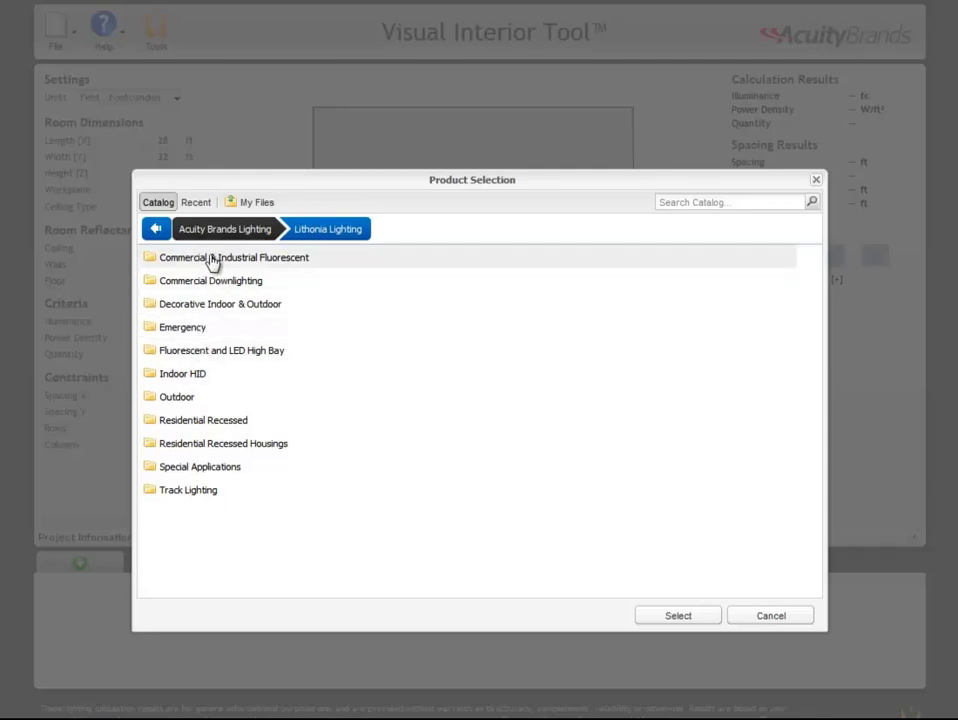
click(716, 201)
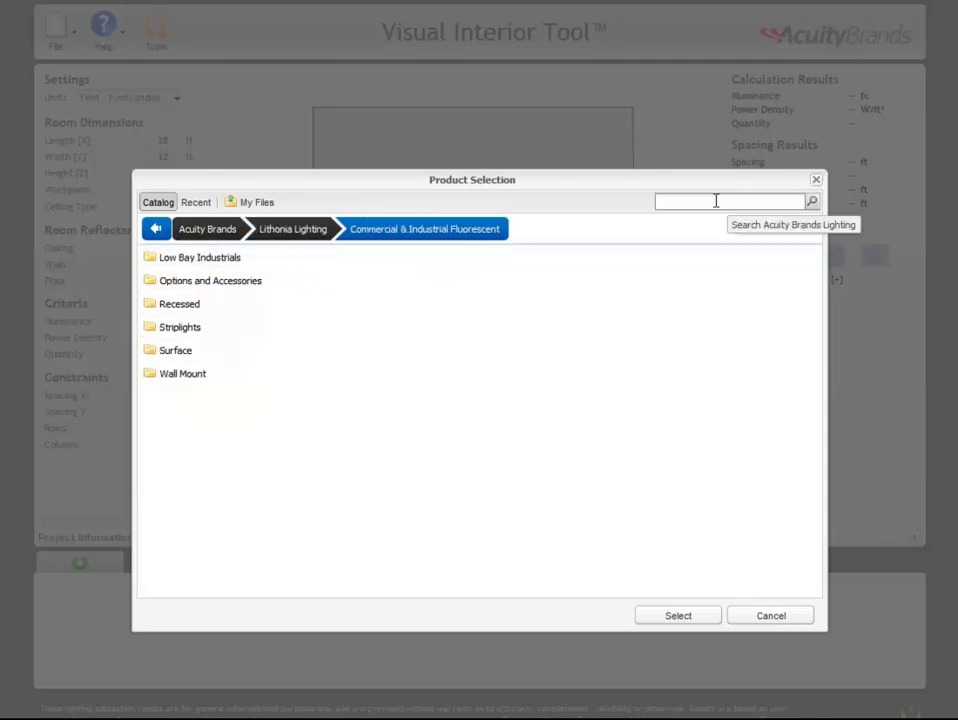
text(rt5)
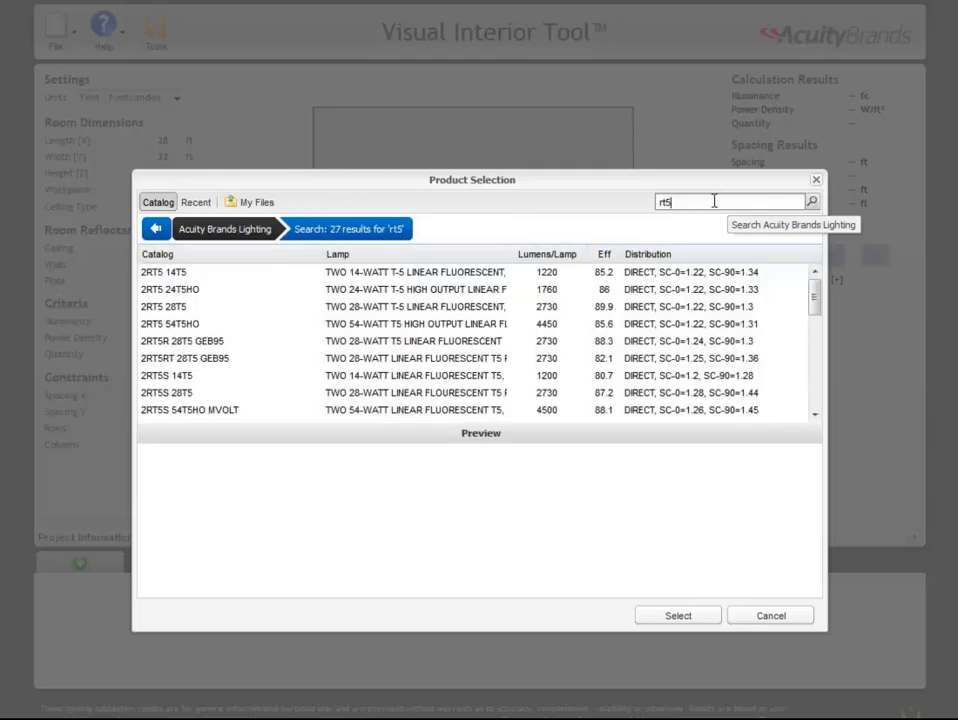
click(380, 290)
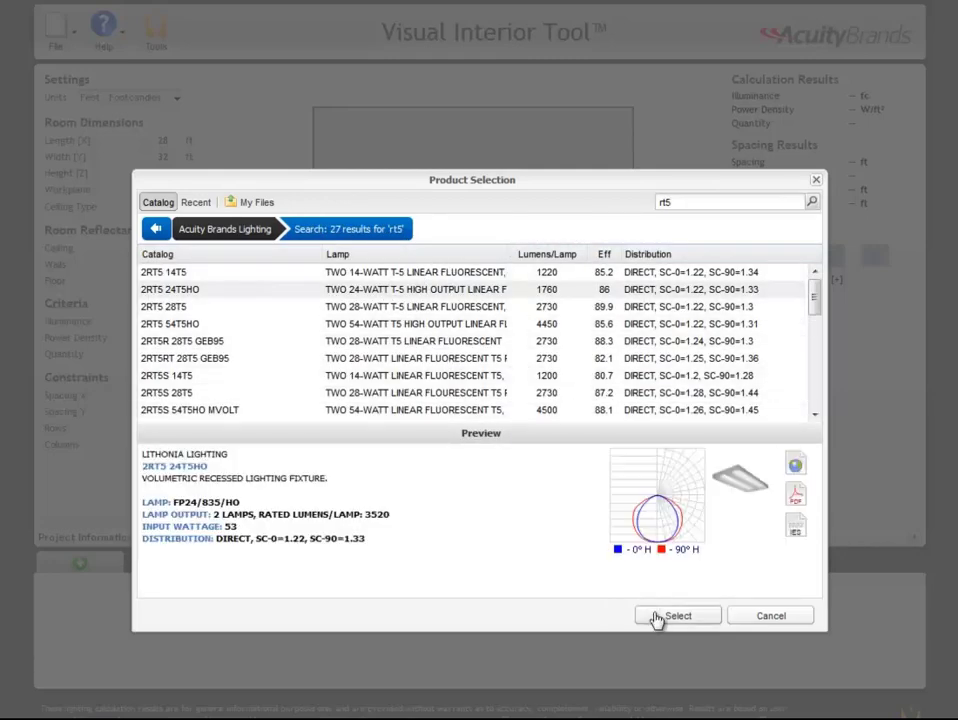
click(665, 617)
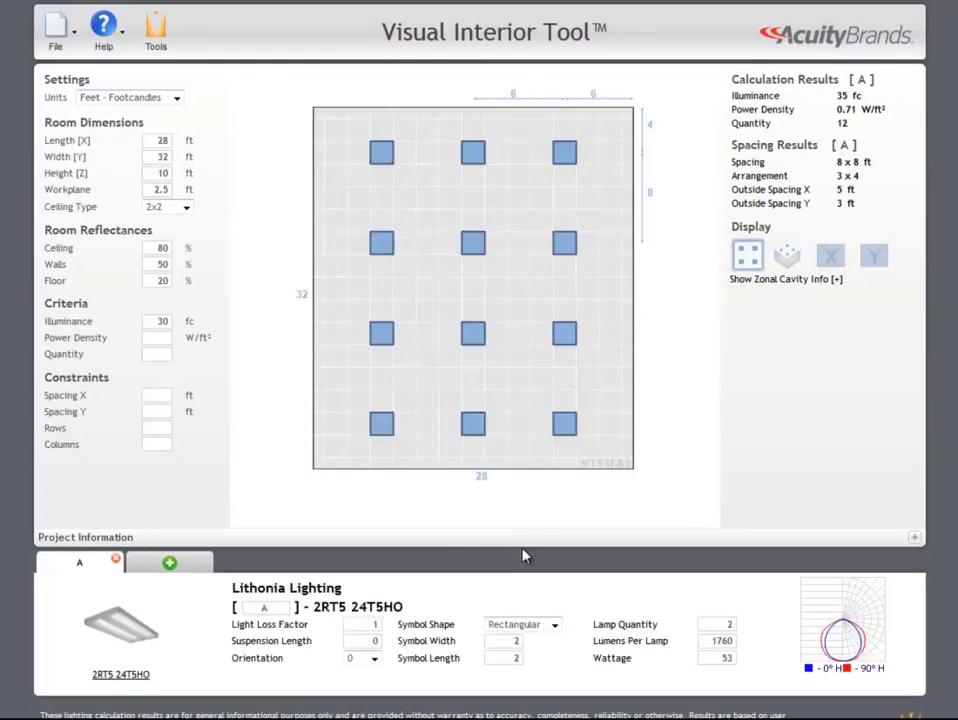
Keep luminaire A, set its light loss factor to 0.8 (28 fc), and view its photometric report
click(116, 560)
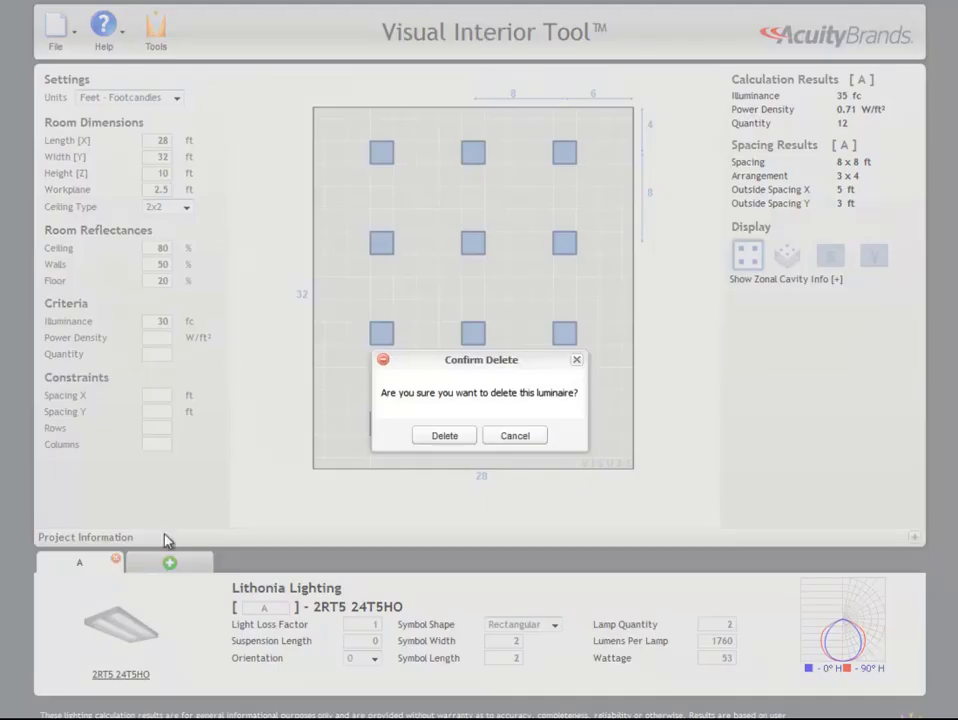
click(510, 437)
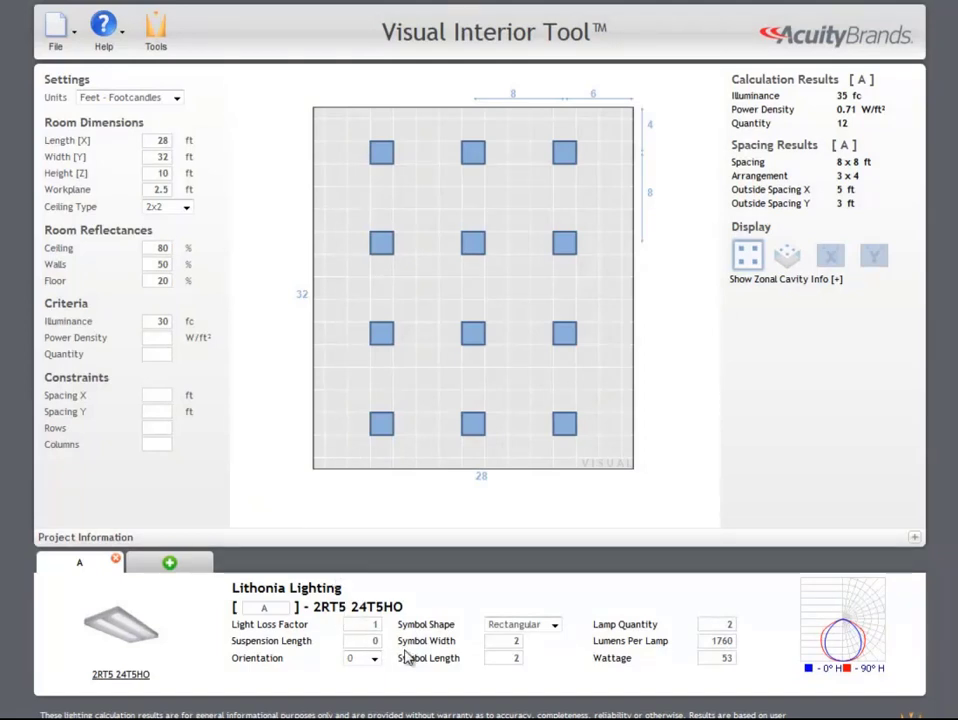
double_click(376, 624)
text(.8)
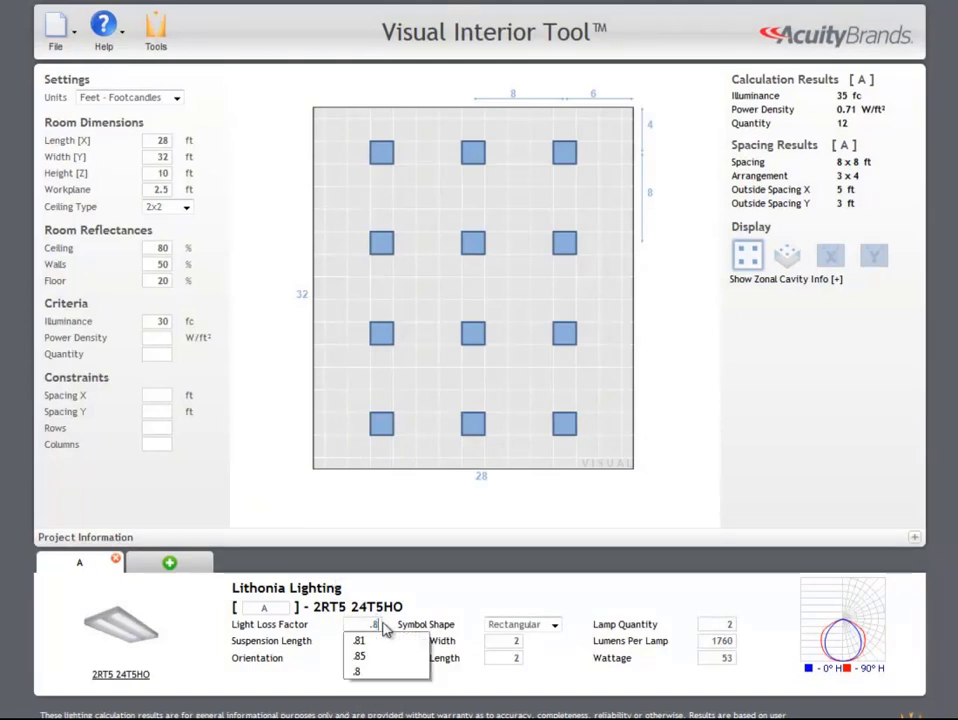
key(Return)
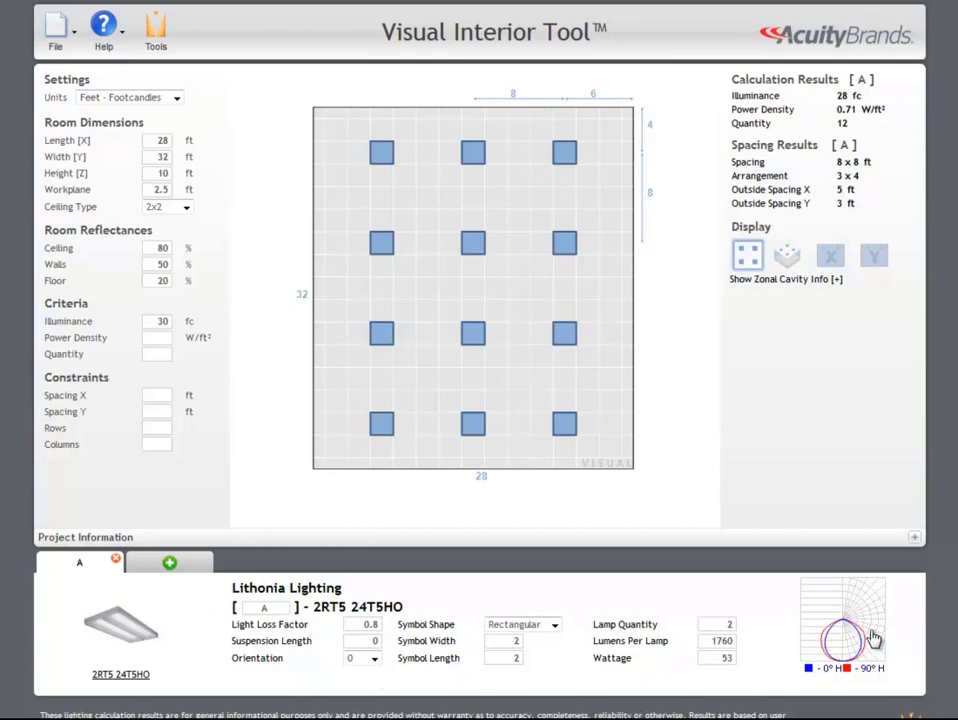
click(873, 637)
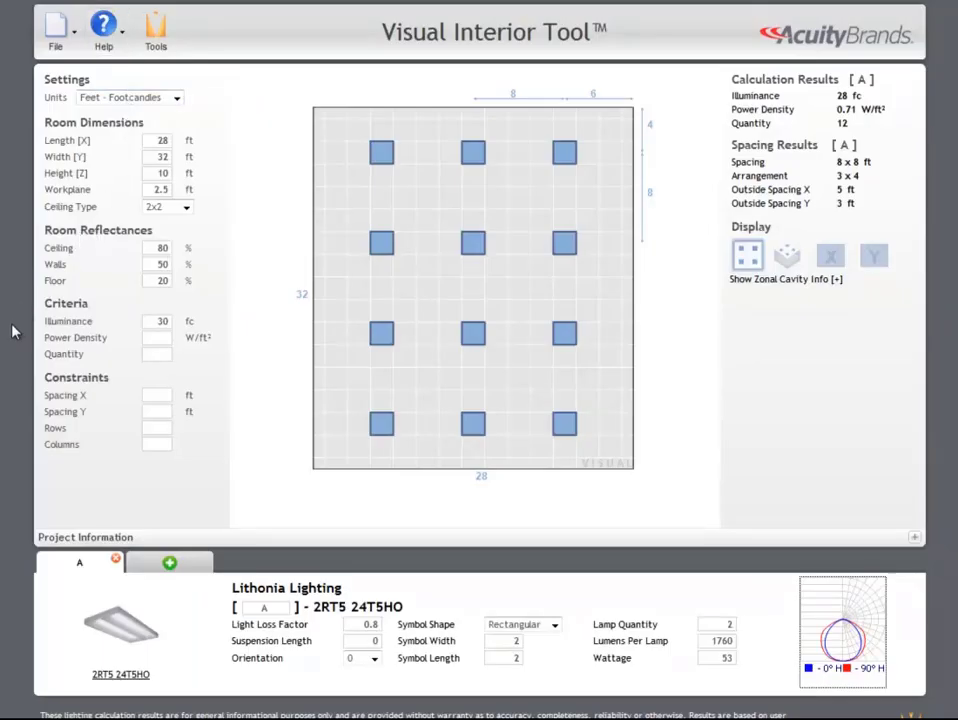
Set the room length to 36 ft and width to 40 ft
double_click(170, 140)
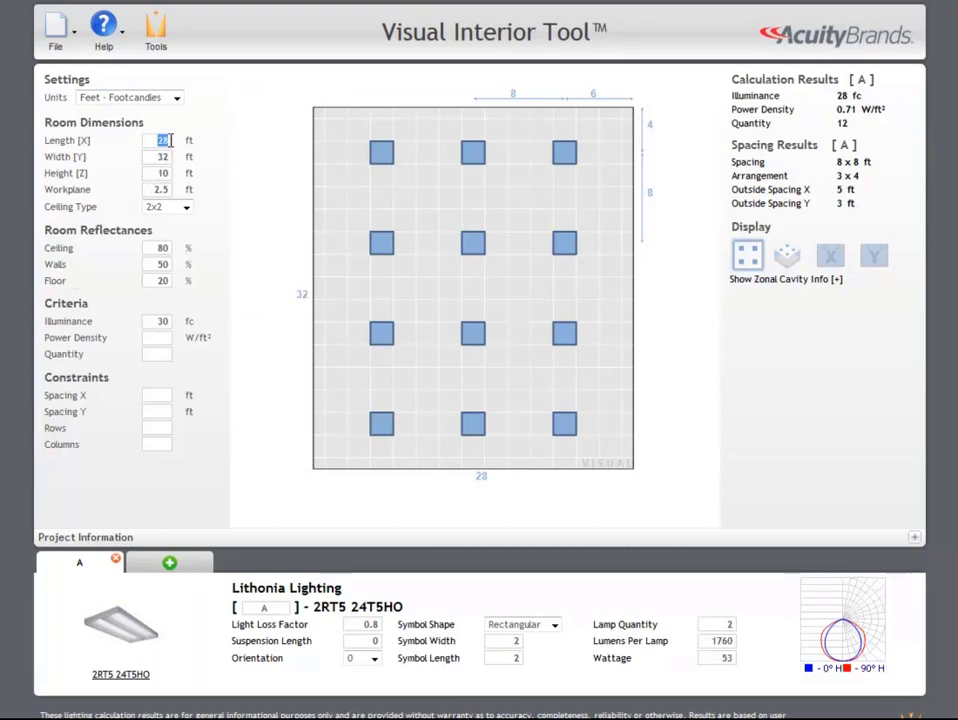
text(36)
key(Return)
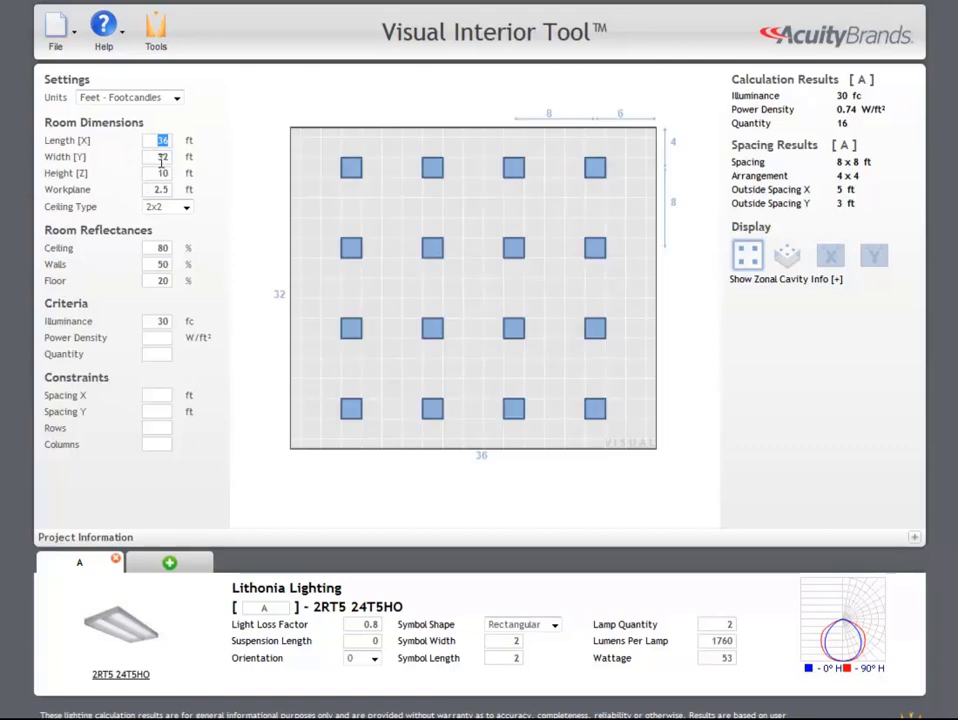
double_click(162, 157)
text(40)
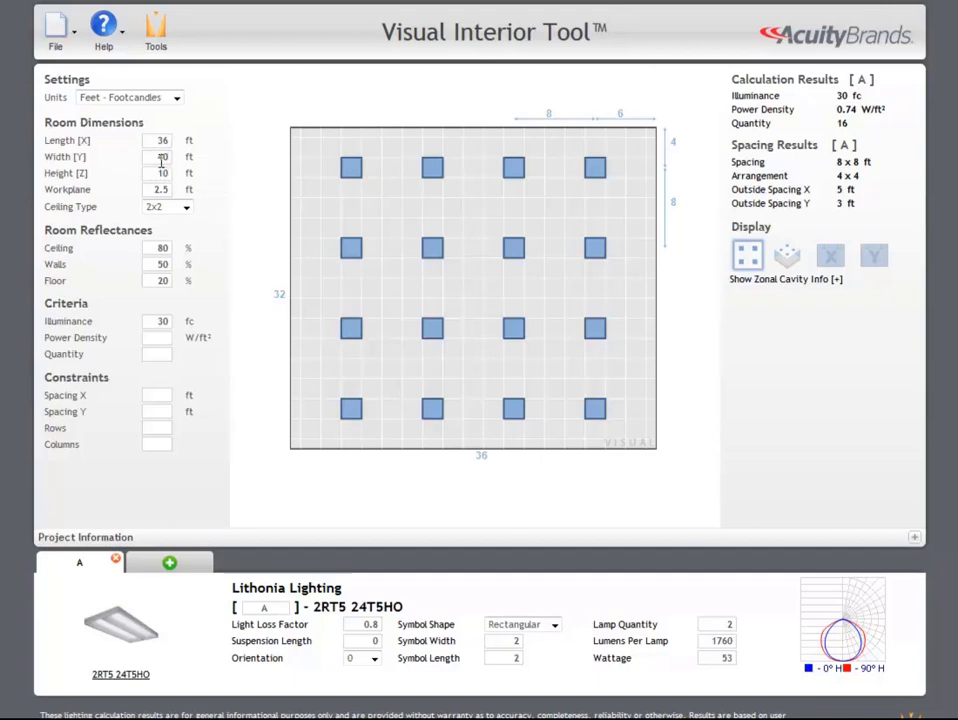
key(Return)
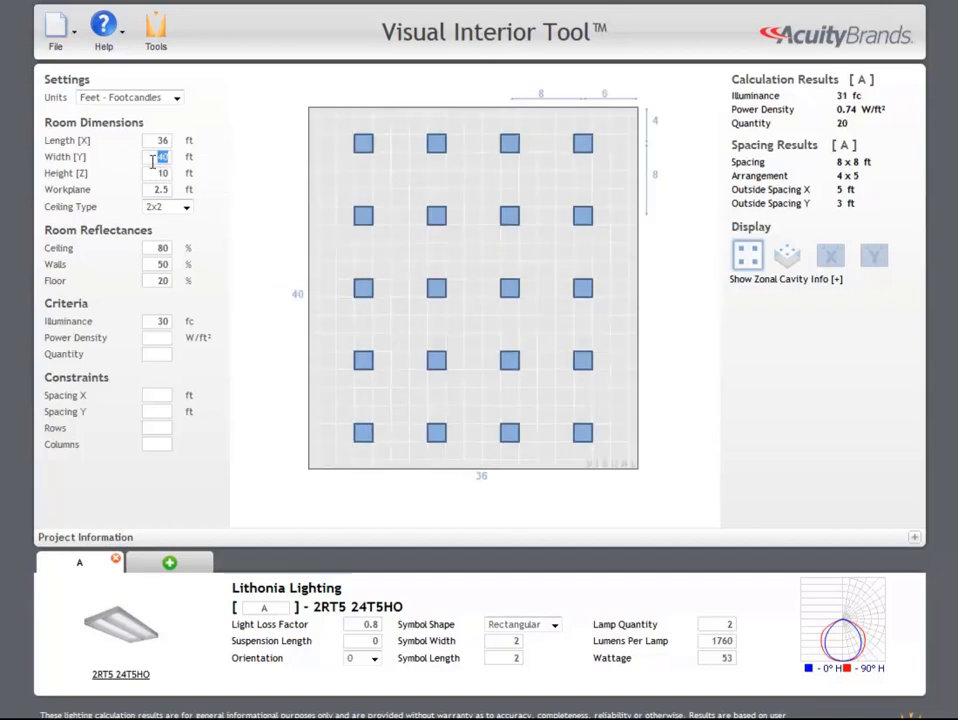
Review the ceiling and wall reflectance values
double_click(152, 247)
double_click(150, 264)
click(191, 276)
Enter a 1.2 W/ft² power density target
click(160, 337)
text(1.2)
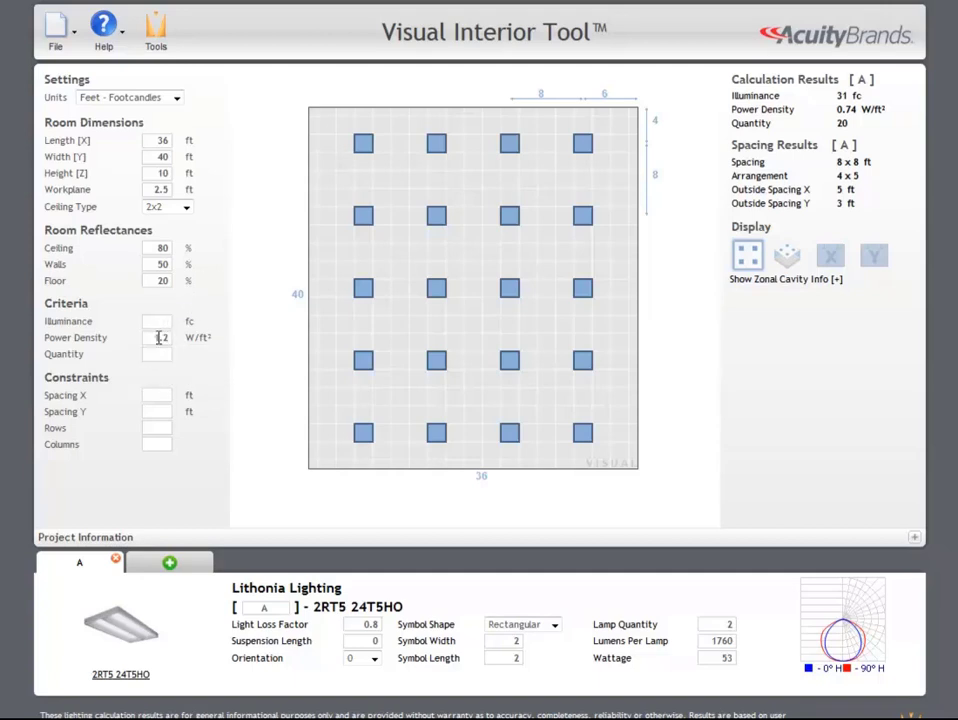
key(Return)
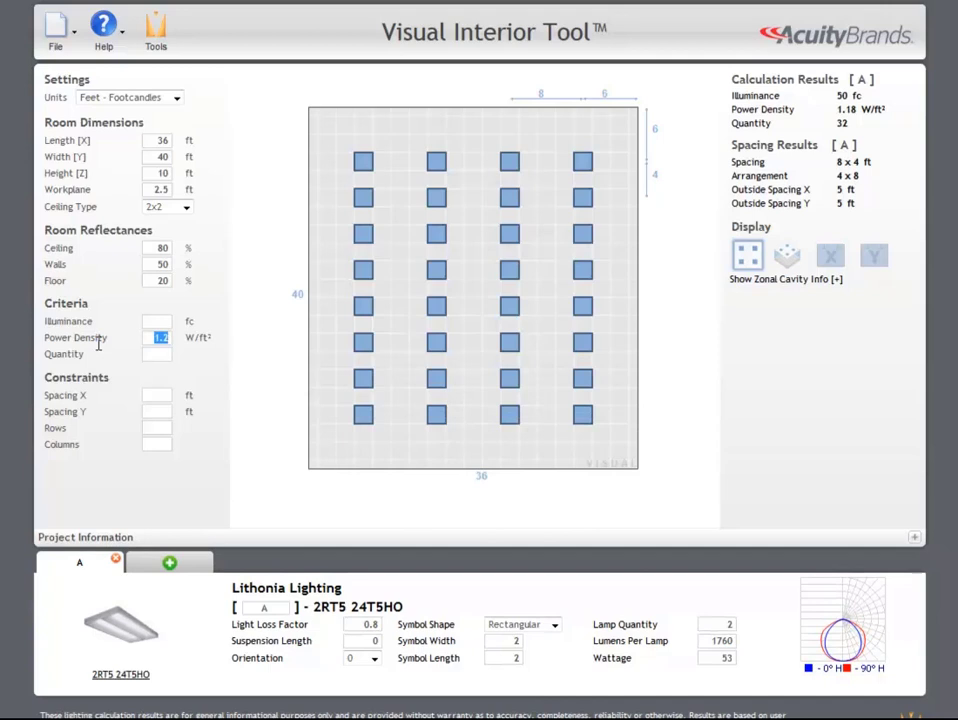
Set the luminaire quantity target to 16, then change it to 13
text(16)
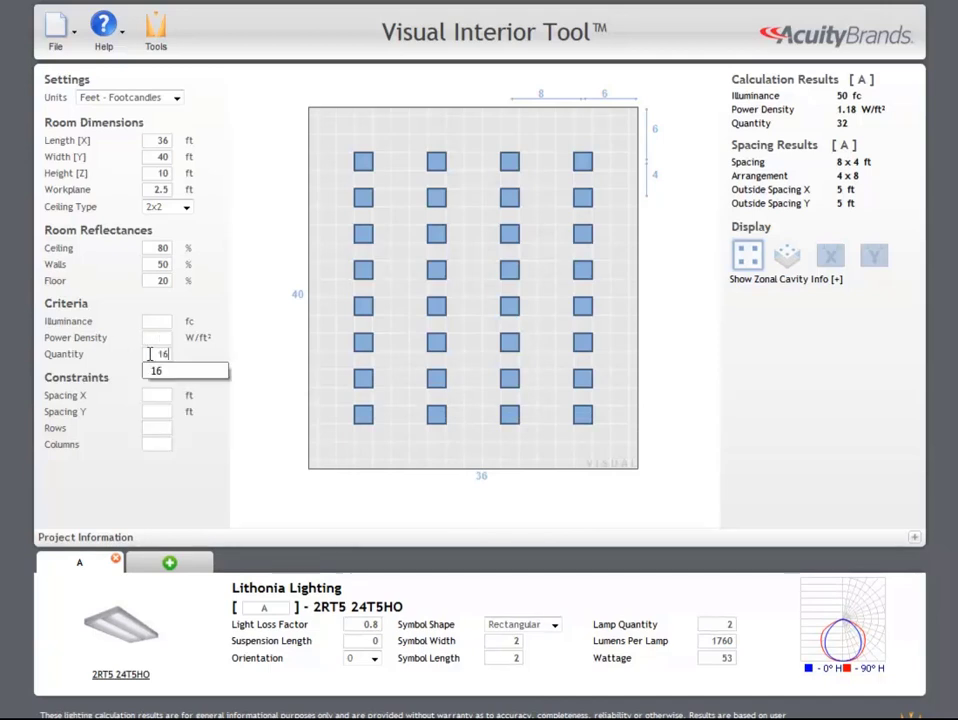
key(Return)
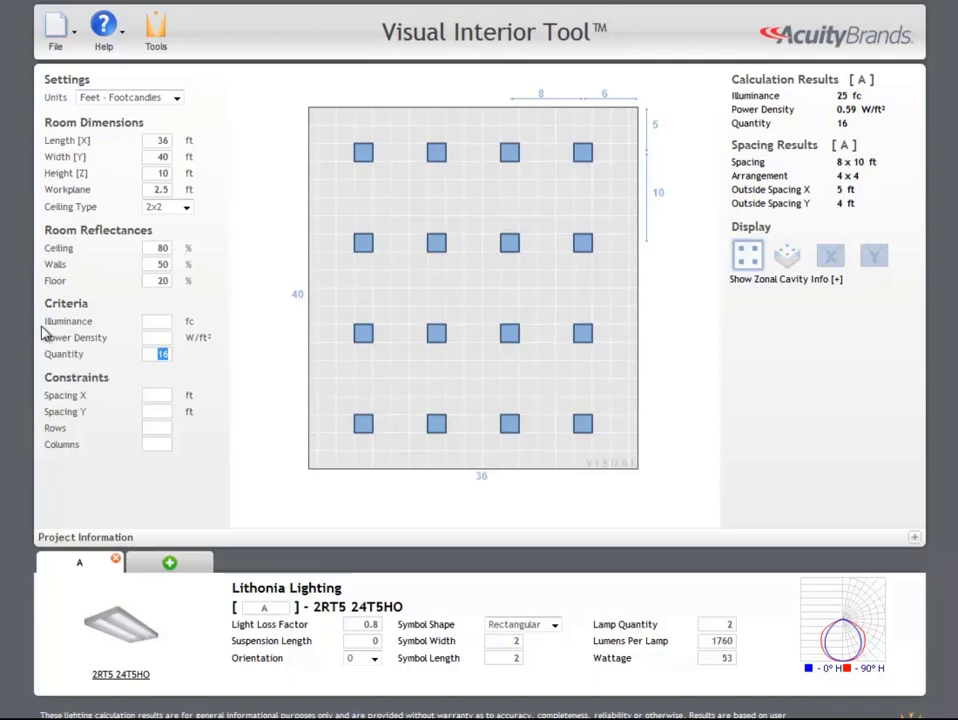
text(13)
key(Return)
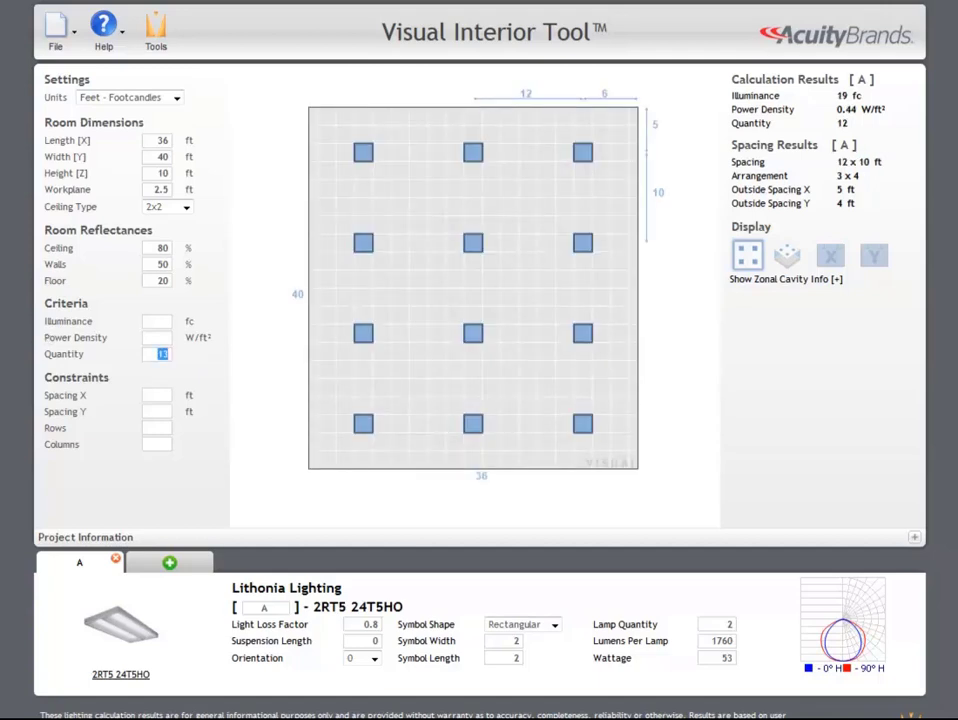
Constrain the layout to 3 rows and 4 columns
click(157, 427)
text(3)
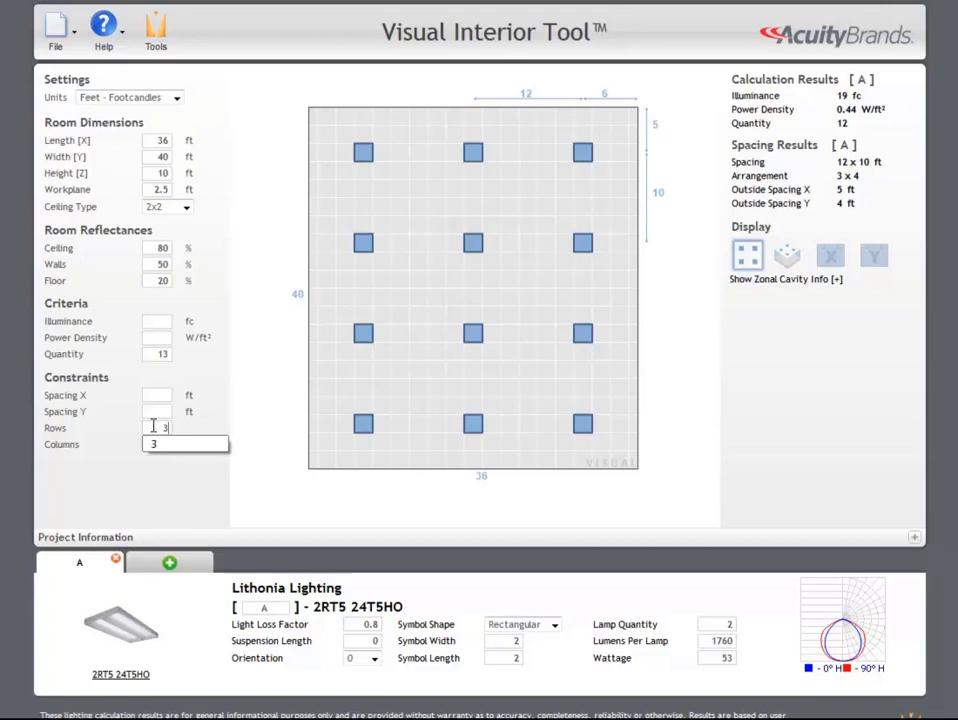
key(Tab)
text(4)
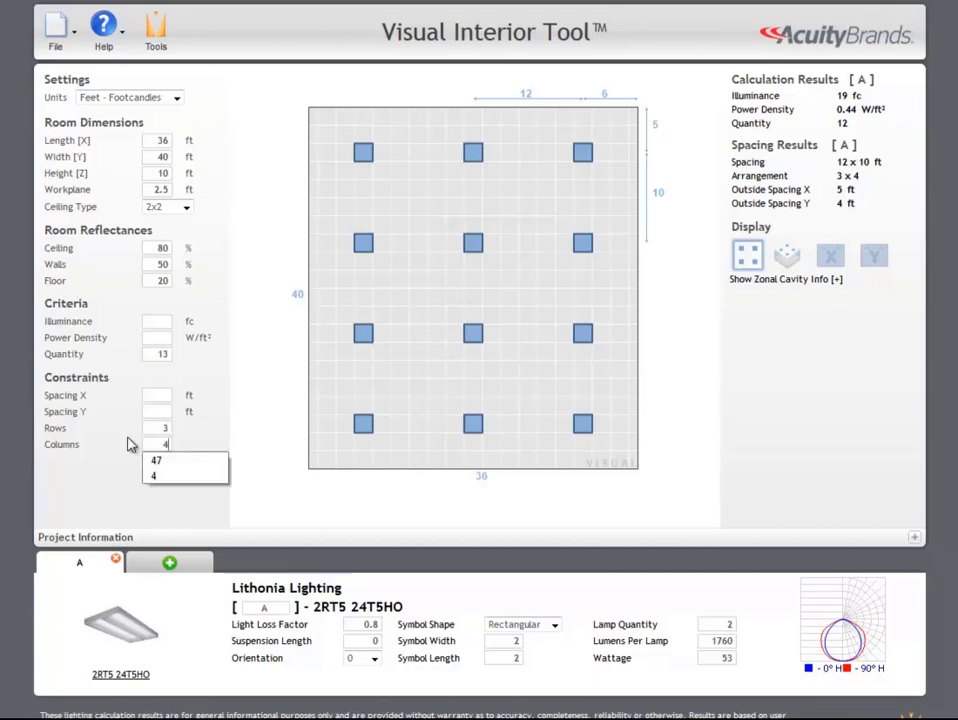
key(Return)
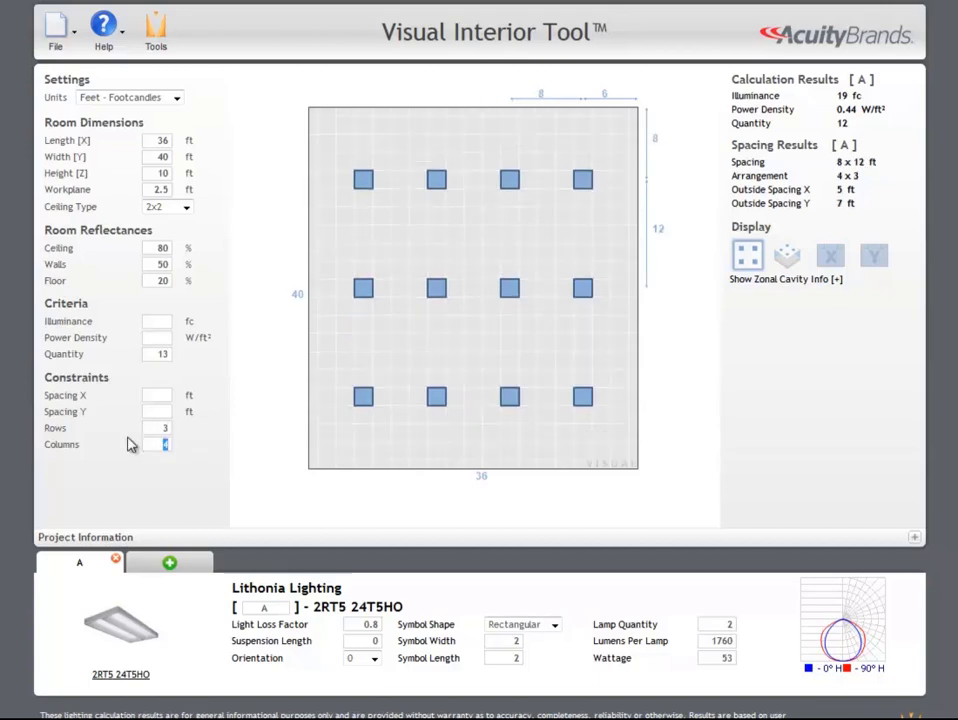
Enter 8 ft for both Spacing X and Spacing Y and recalculate
click(158, 397)
text(8)
key(Tab)
text(8)
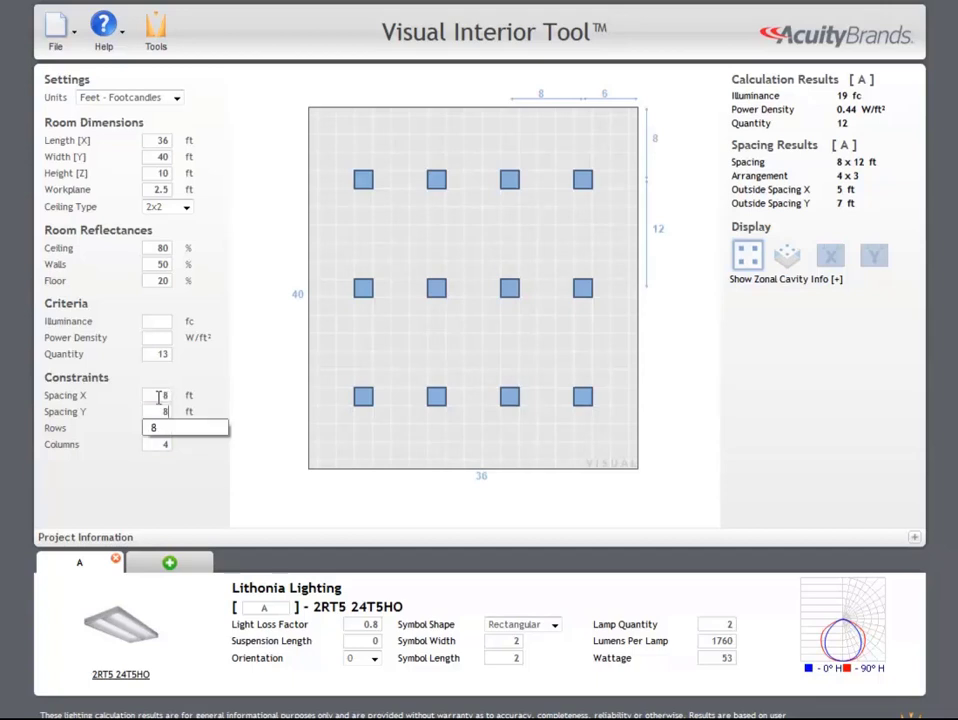
key(Return)
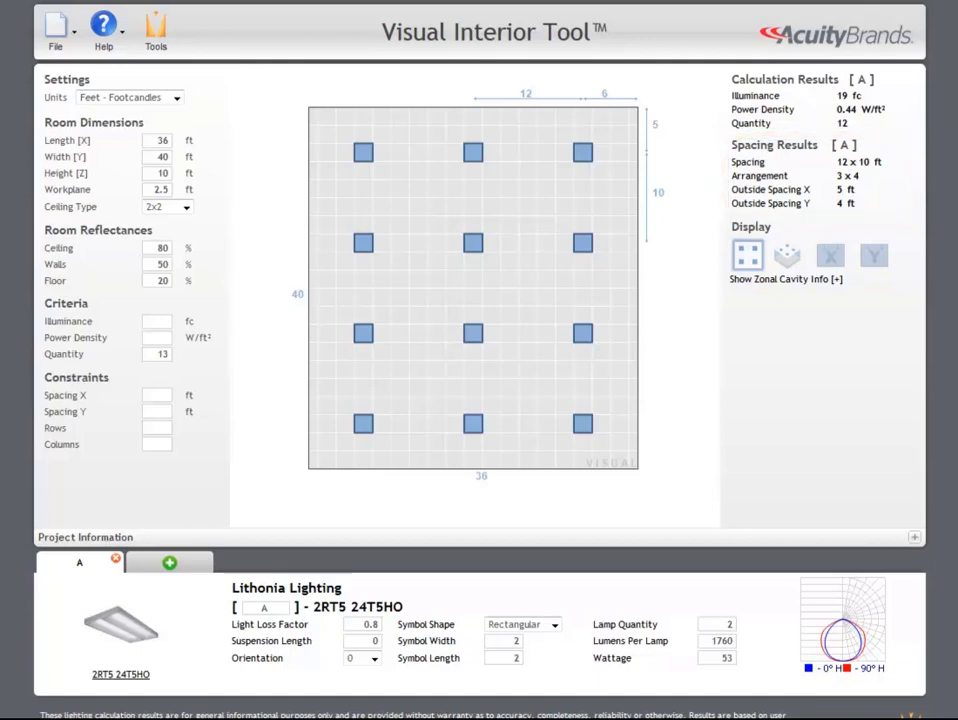
Add the Lithonia 2RT5 54T5HO as luminaire B
click(163, 563)
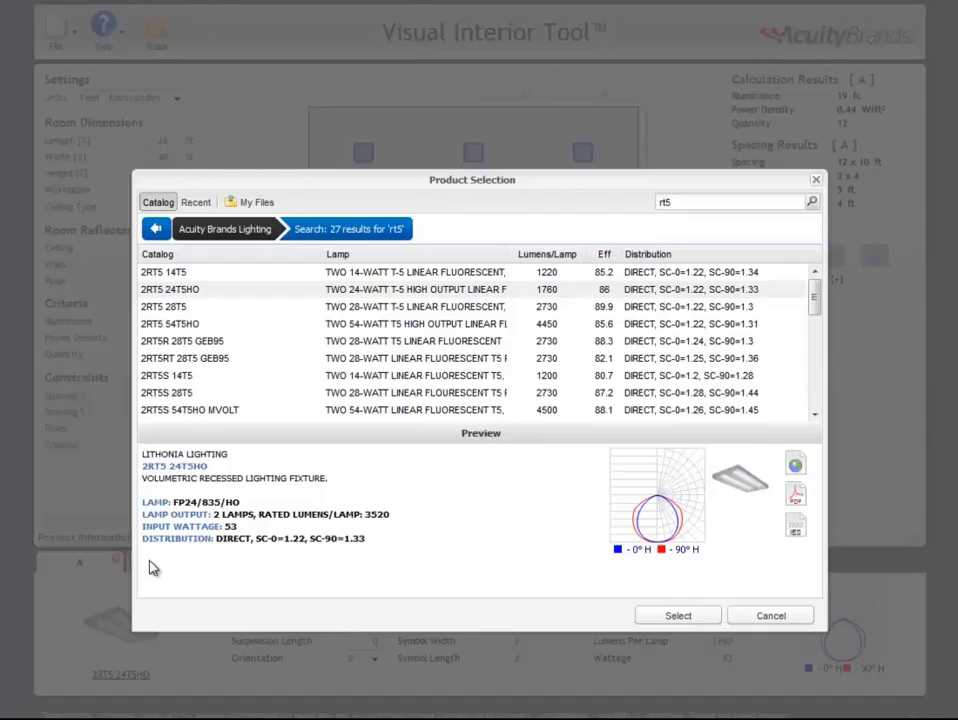
click(265, 324)
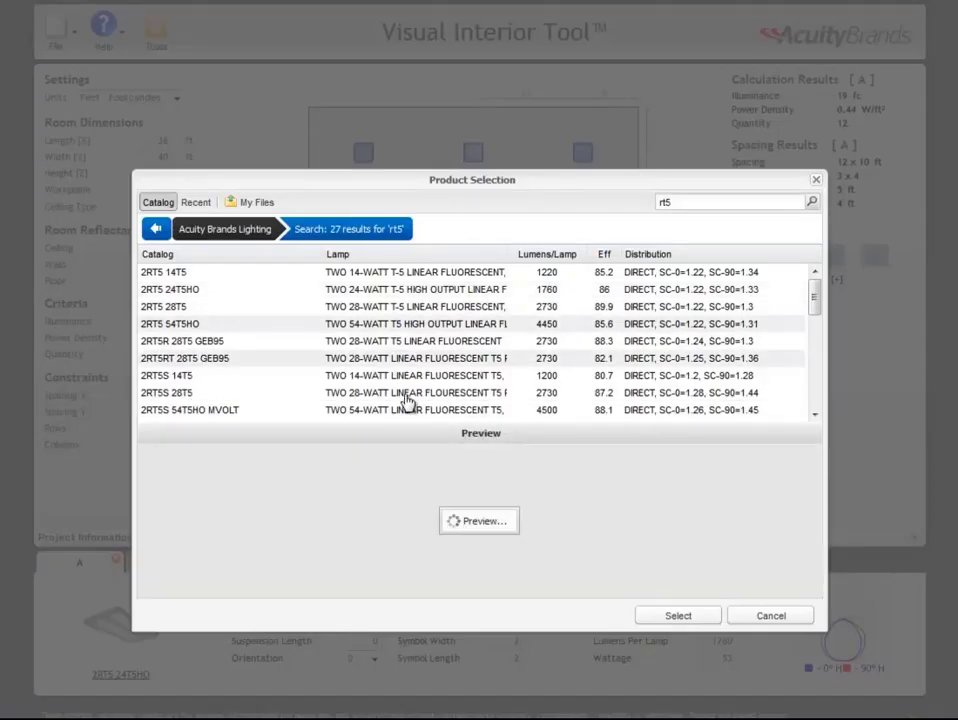
click(662, 614)
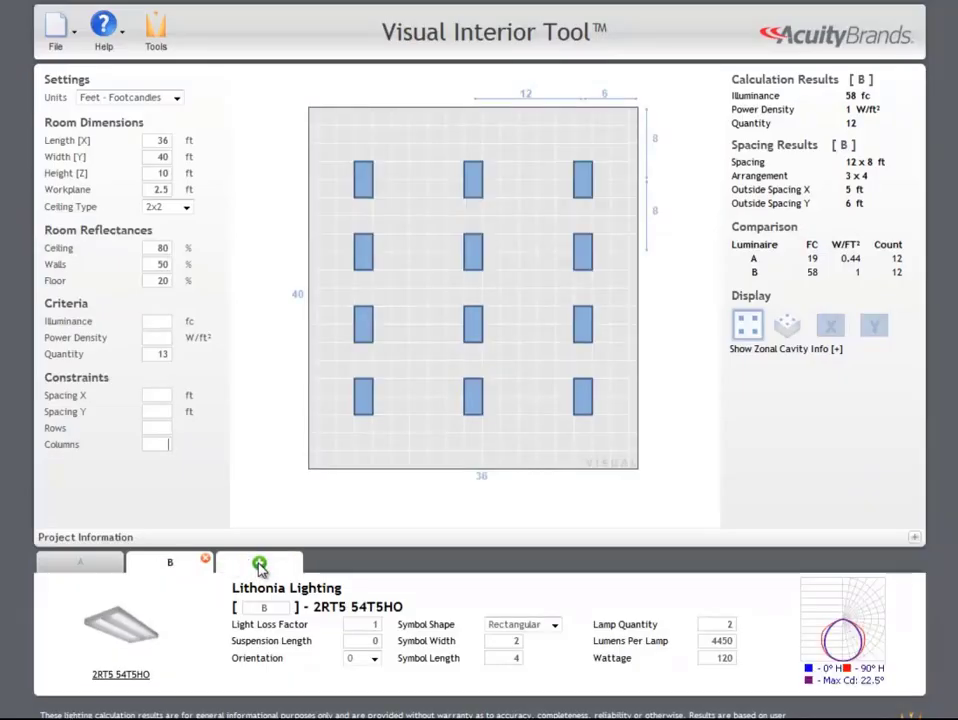
Add the Lithonia 2RT8S 2 32 as luminaire C
click(258, 566)
click(185, 358)
scroll(185, 362, down, 2)
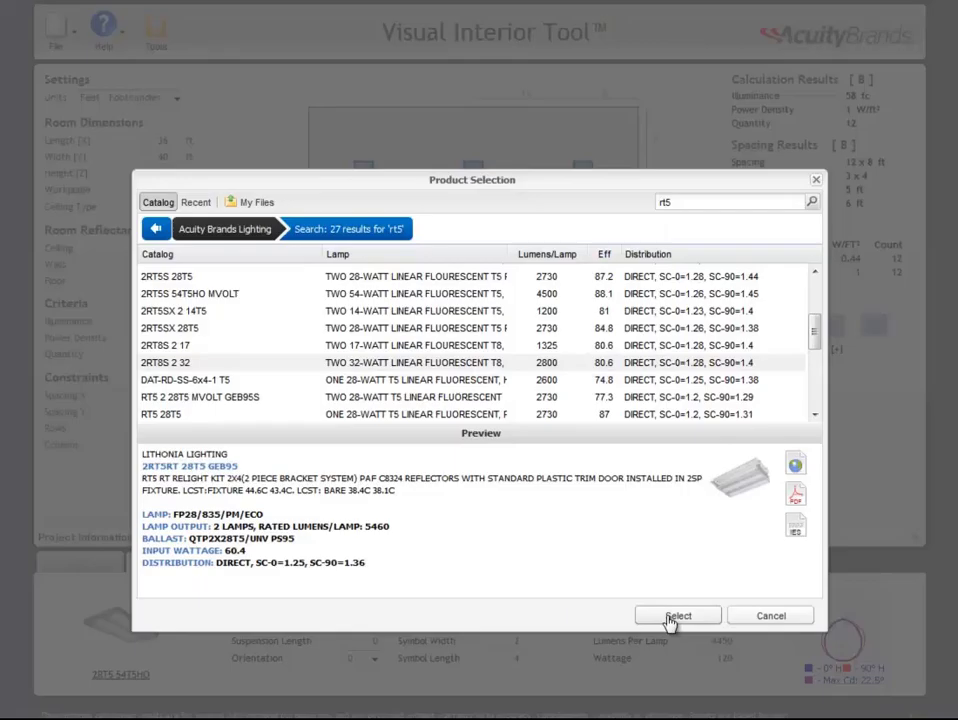
click(672, 616)
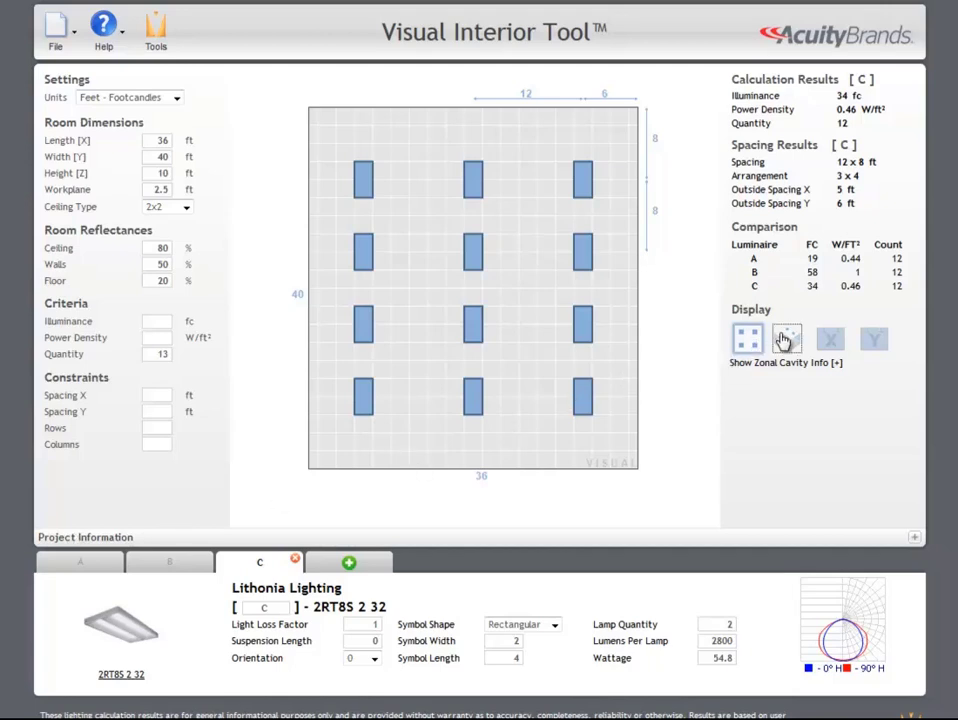
Compare the isometric 3-D, length and width views, and toggle zonal cavity details
click(785, 340)
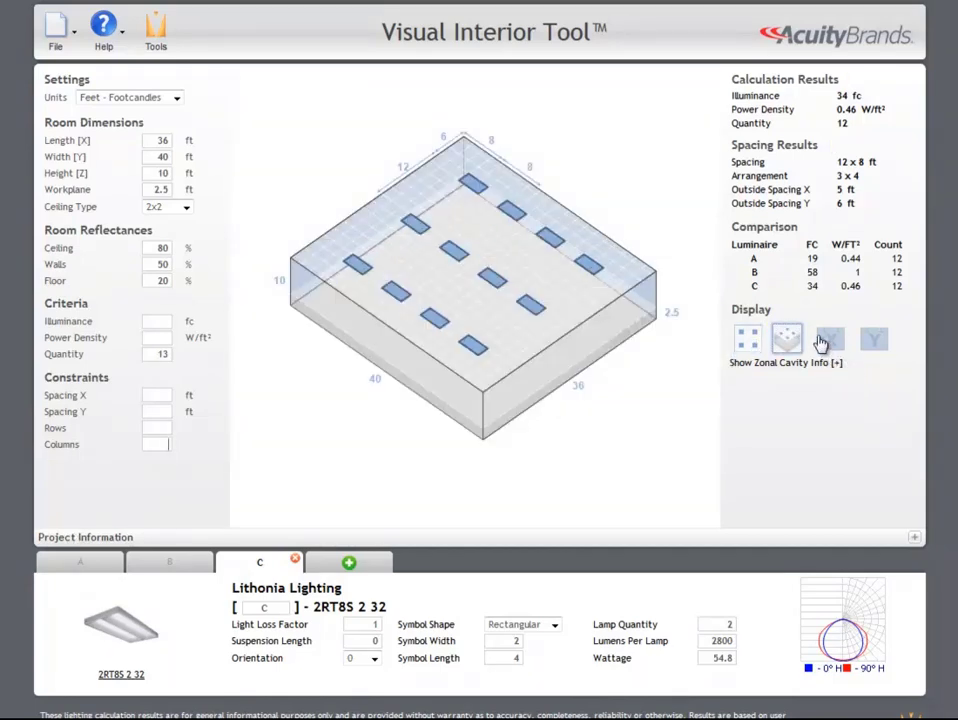
click(830, 341)
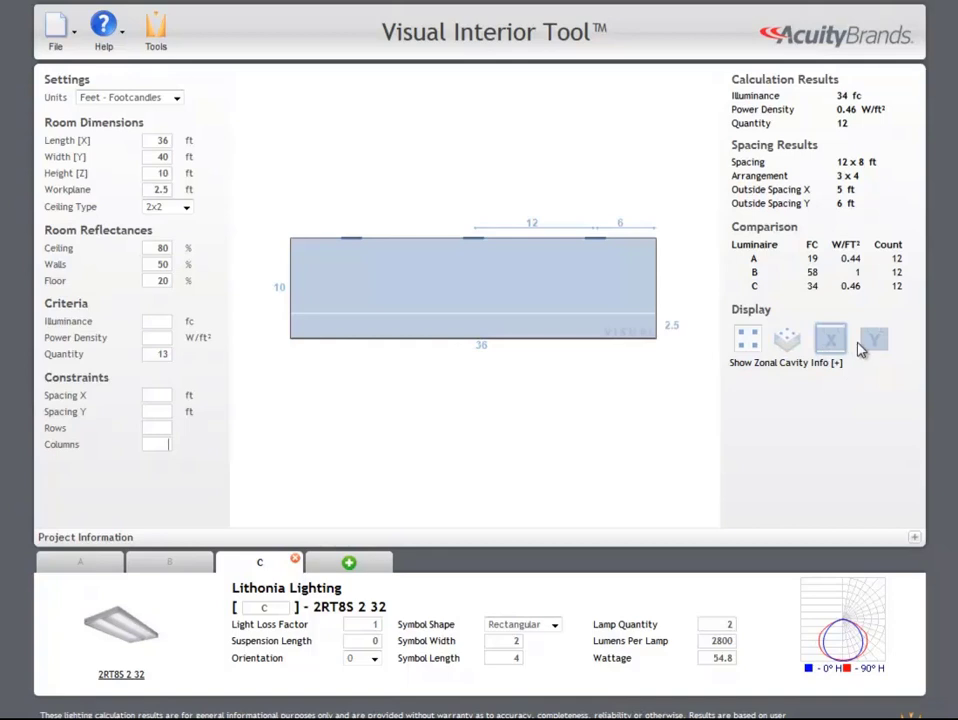
click(870, 342)
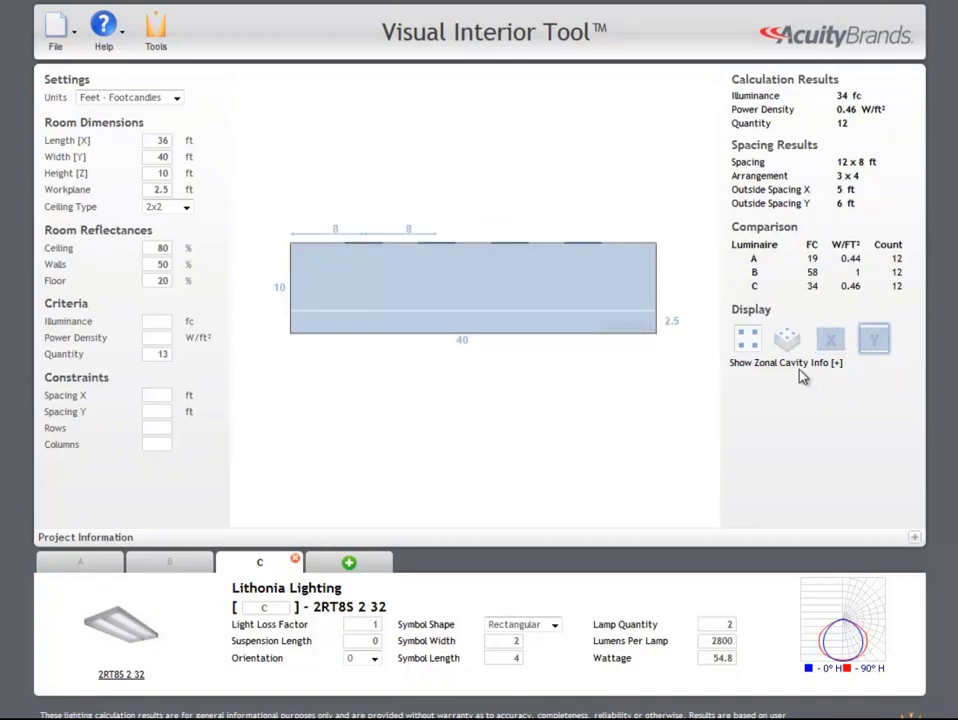
click(745, 366)
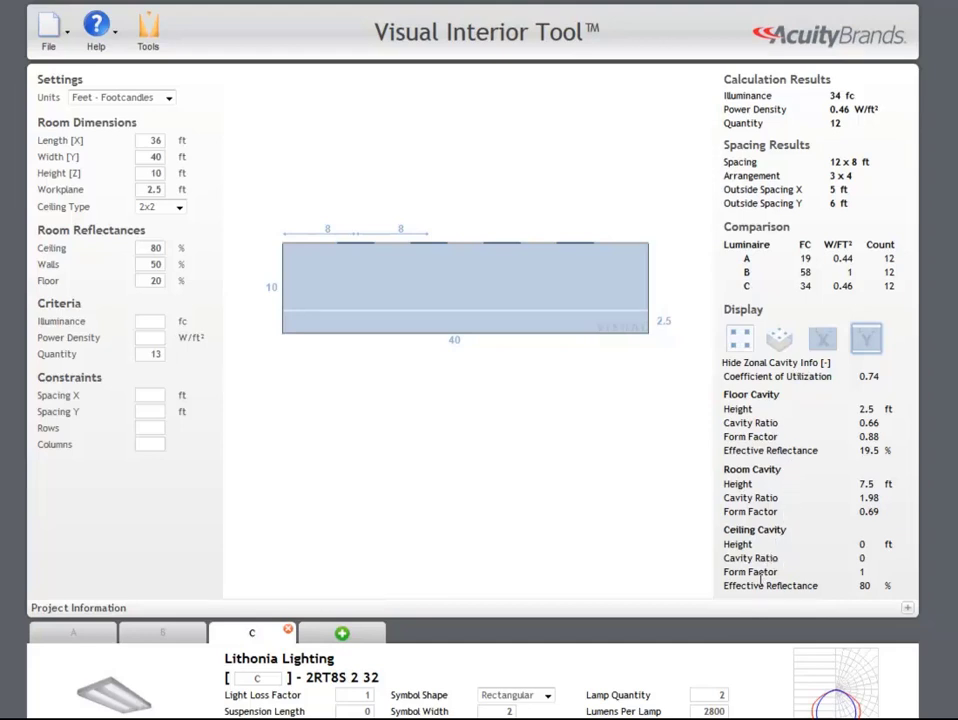
click(776, 364)
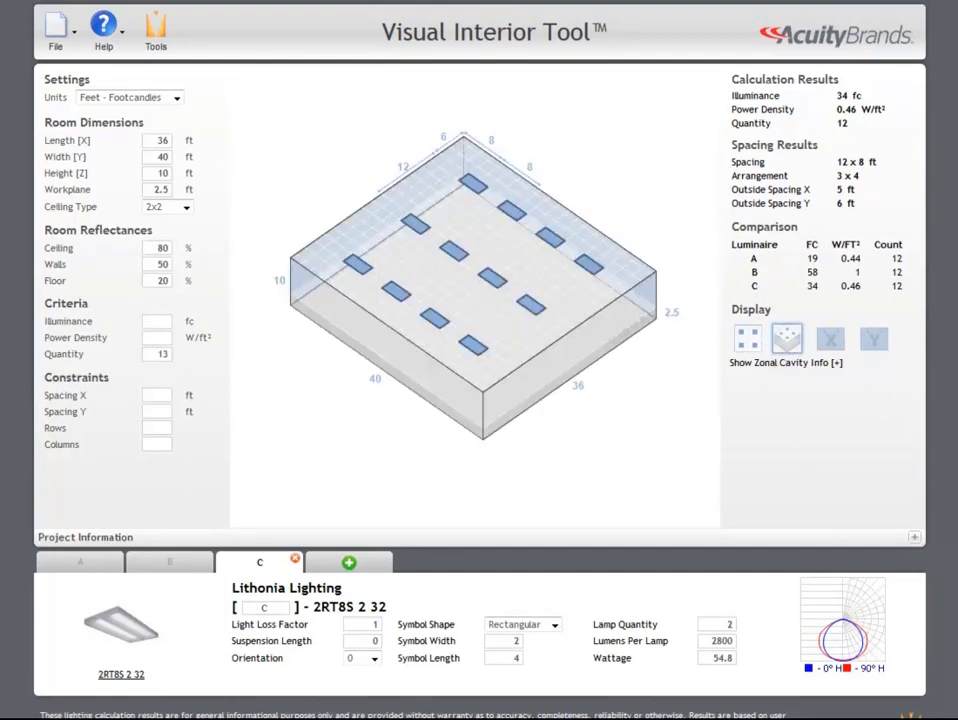
Enter 'My Interior design' as the project name and fill in the designer's name
click(421, 537)
click(263, 562)
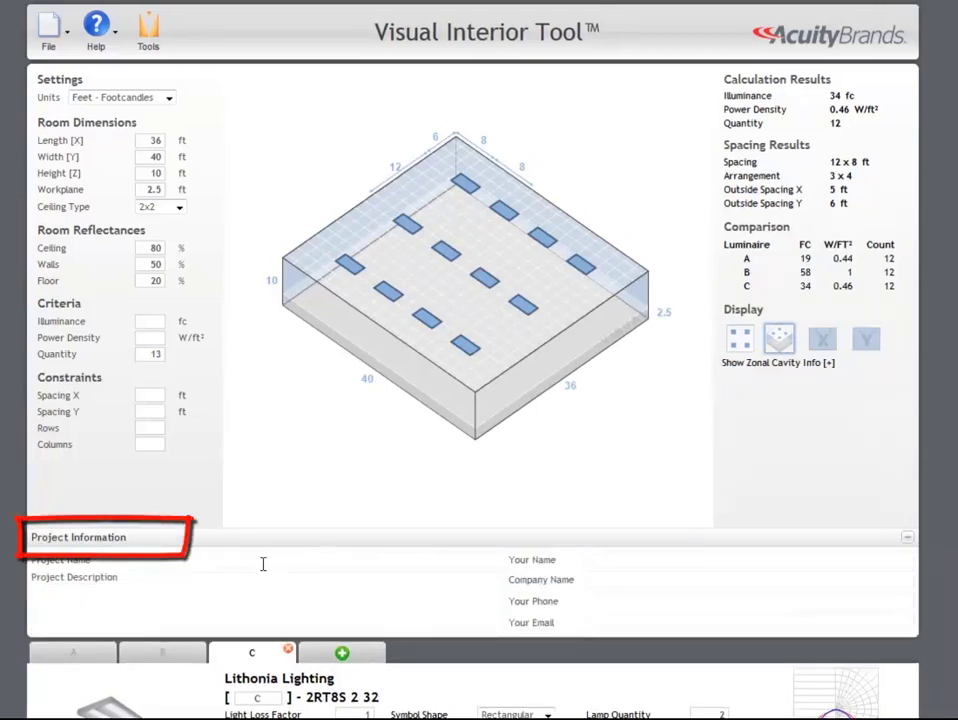
text(My Interior design)
key(Tab)
text(M)
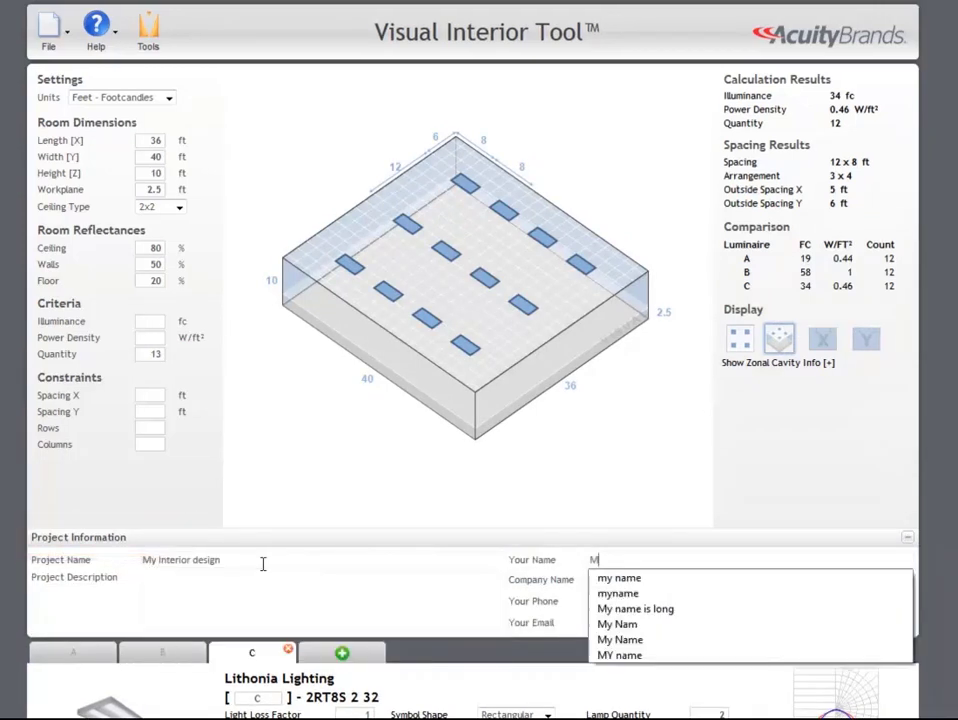
text(y Name)
click(417, 576)
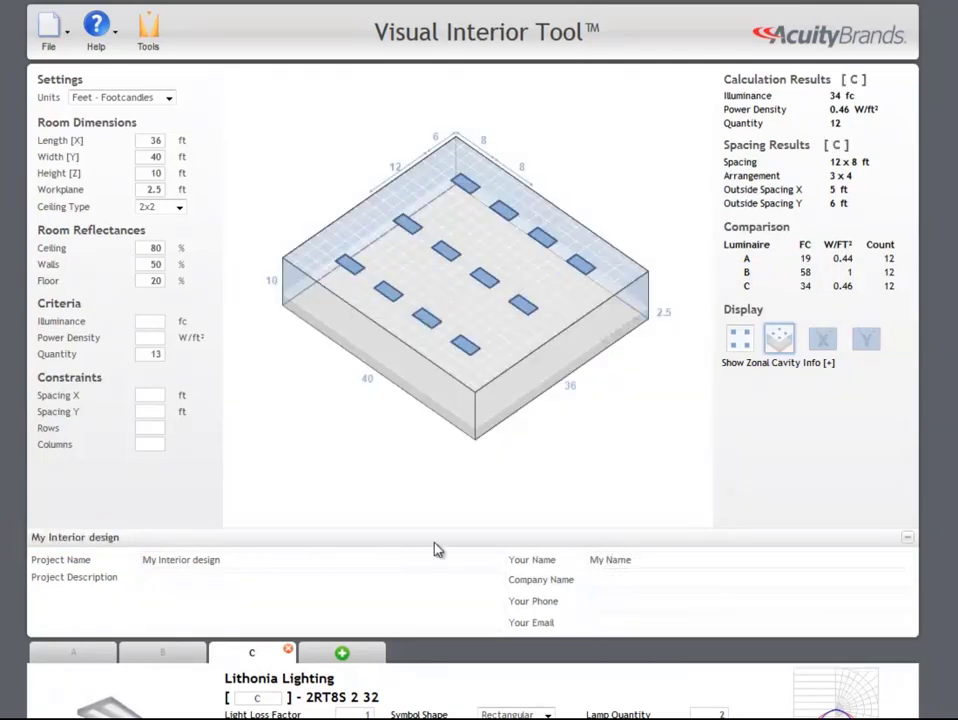
click(437, 541)
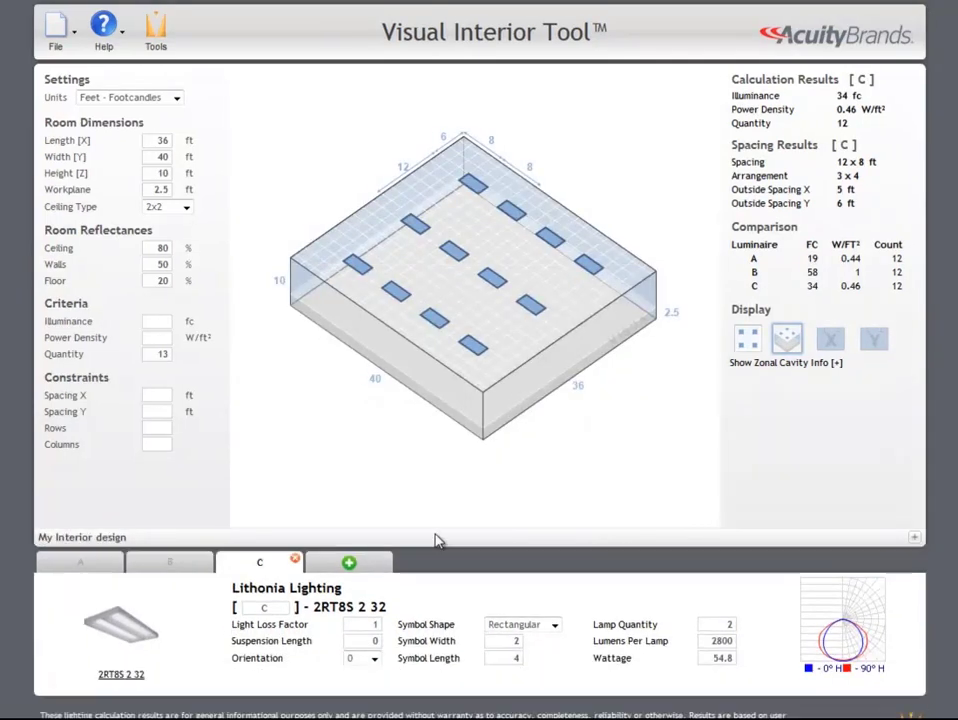
Print the design report with CutePDF Writer to 'Interior Tool Print.pdf', then close the PDF viewer
click(52, 46)
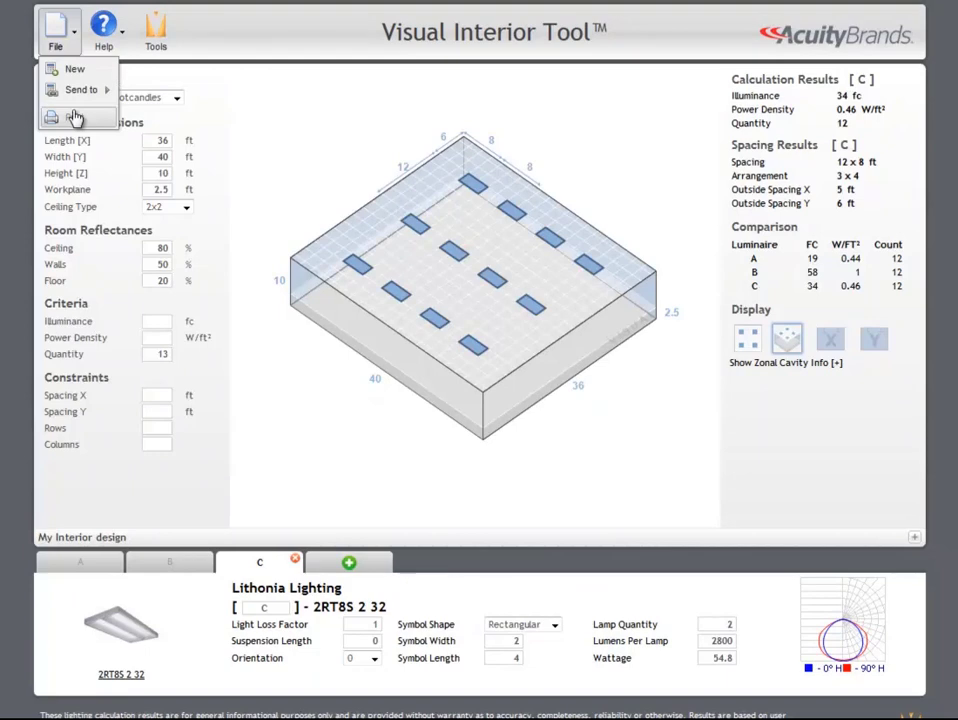
click(75, 118)
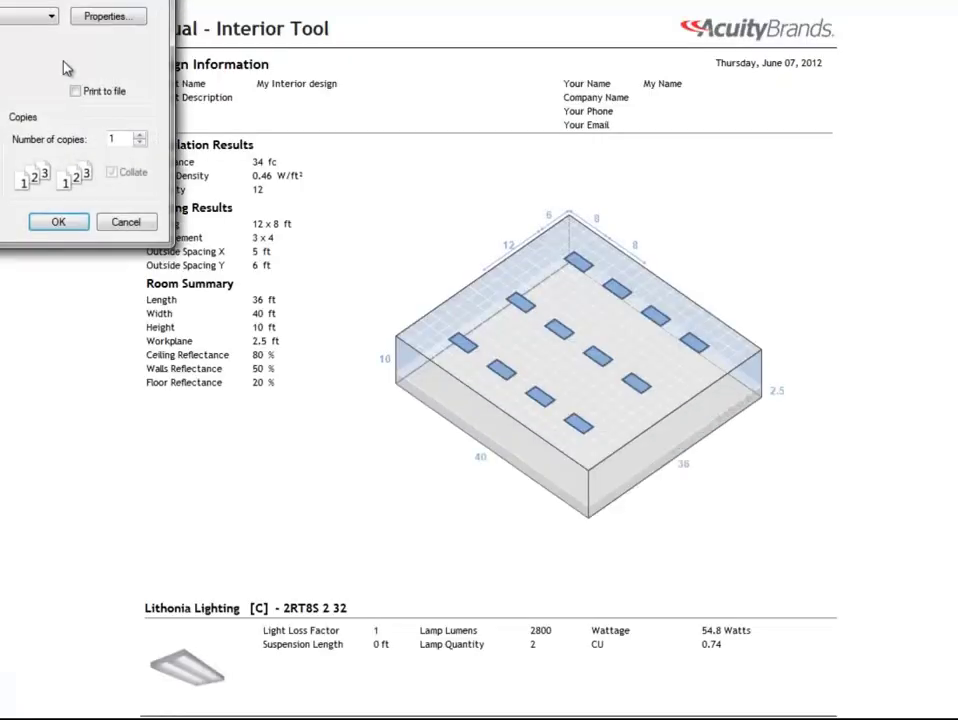
drag(37, 2, 370, 145)
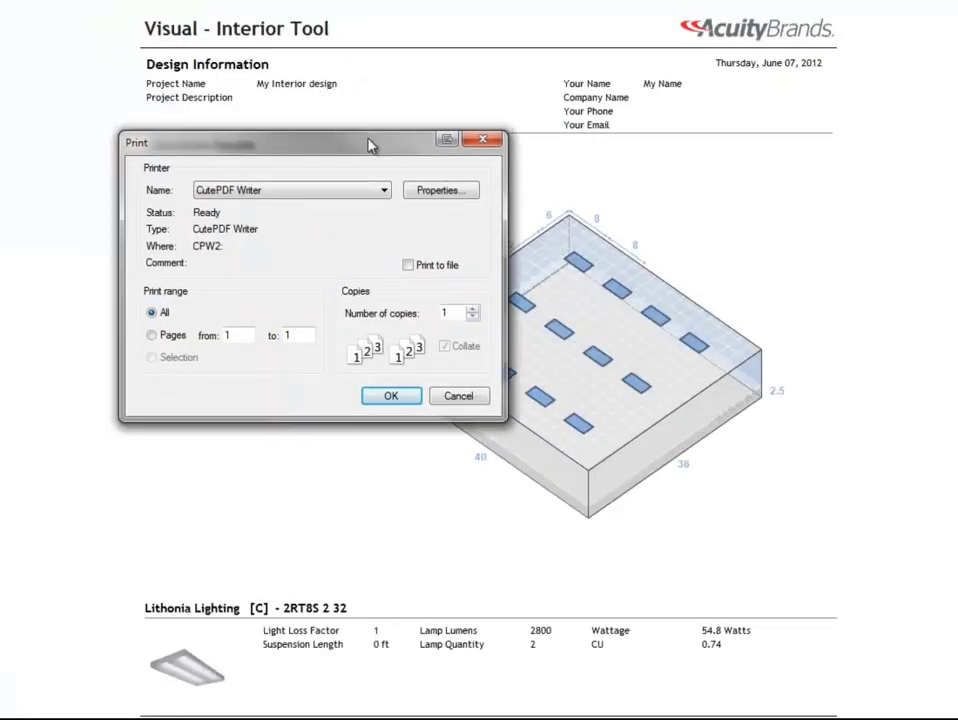
click(388, 397)
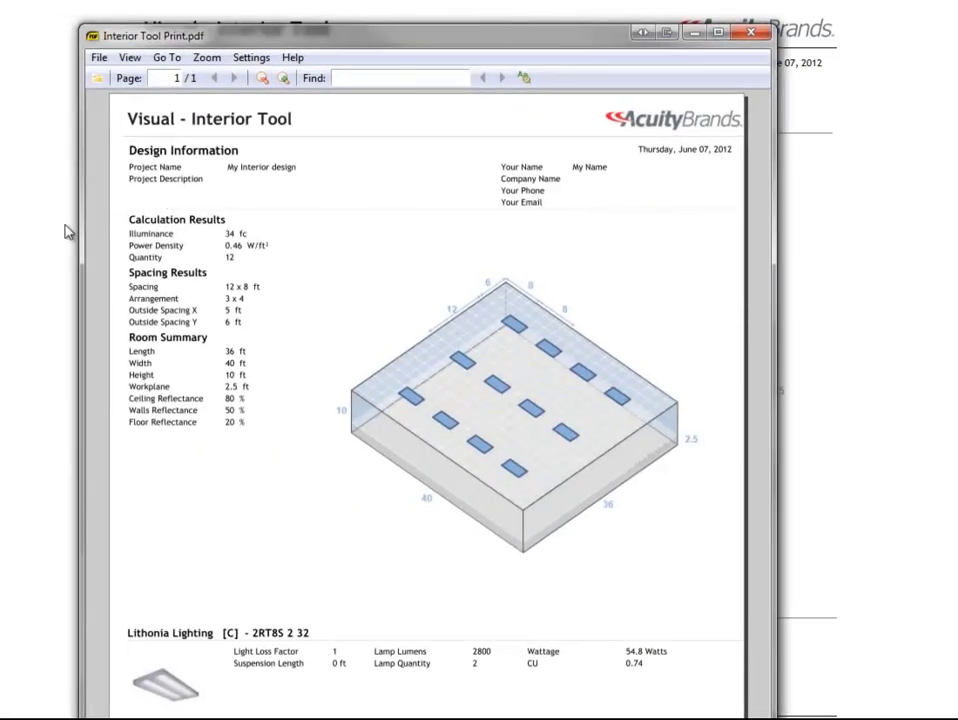
click(749, 36)
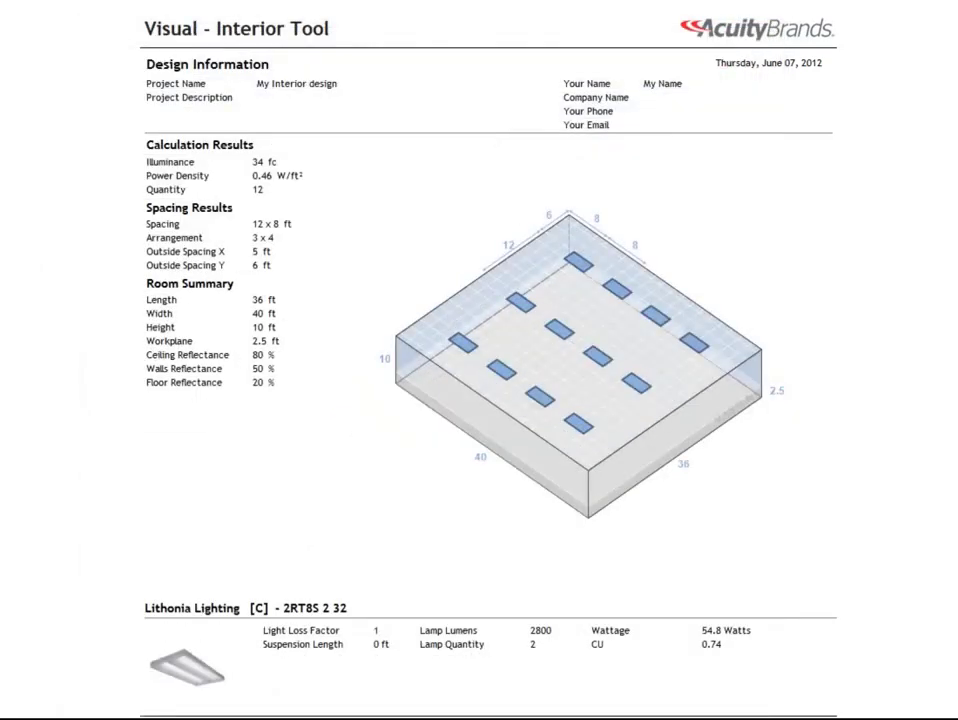